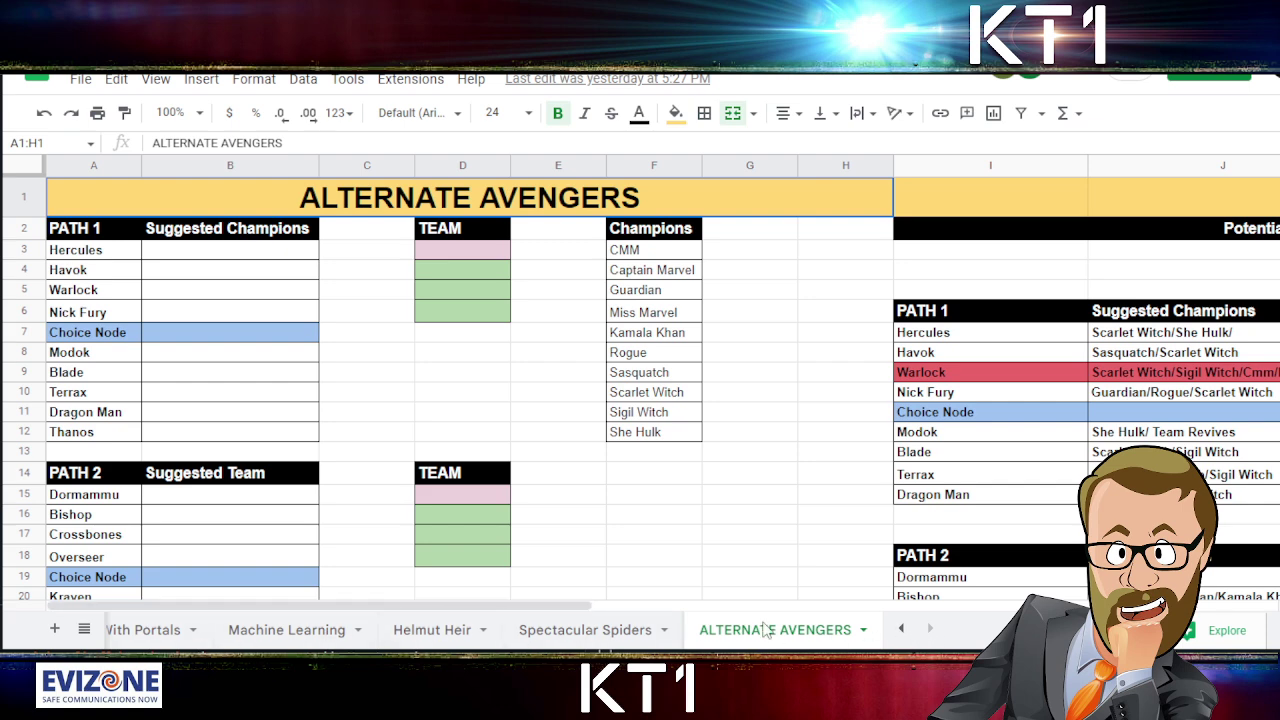
- Look through the Helmut Heir sheet and the Champions list and KT1 Suggested Team section of the ALTERNATE AVENGERS sheet
click(580, 640)
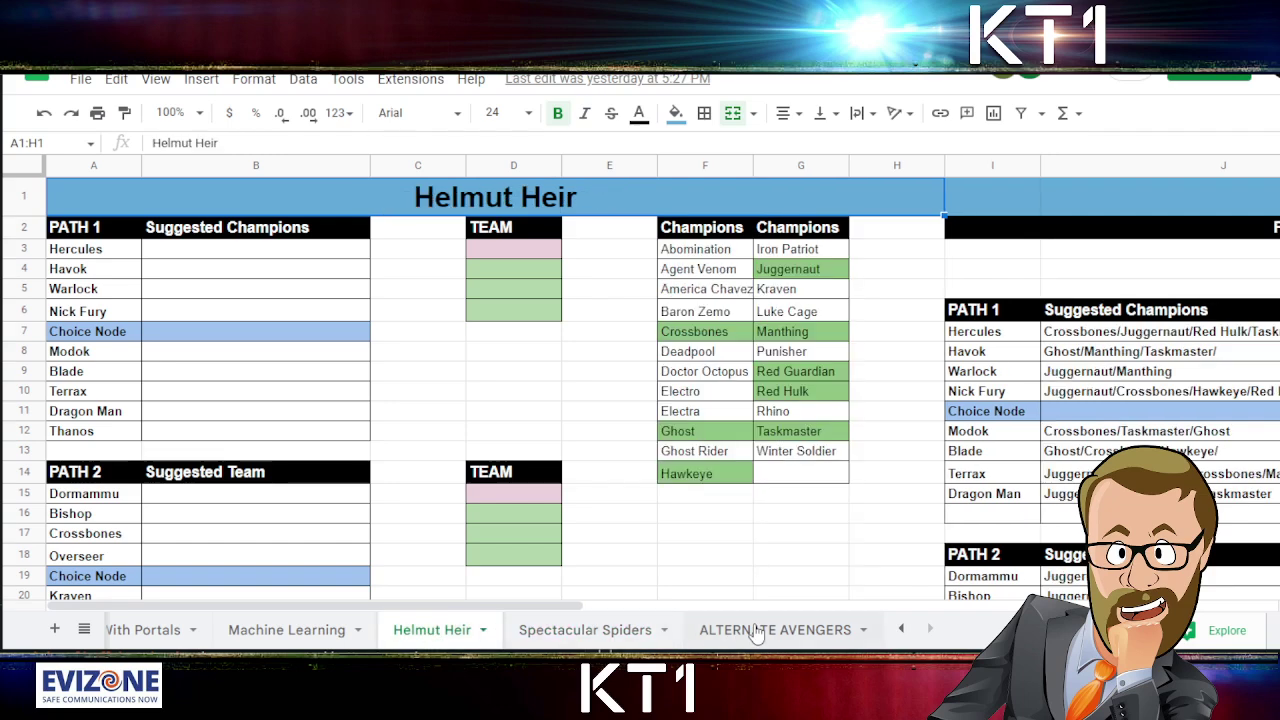
click(750, 638)
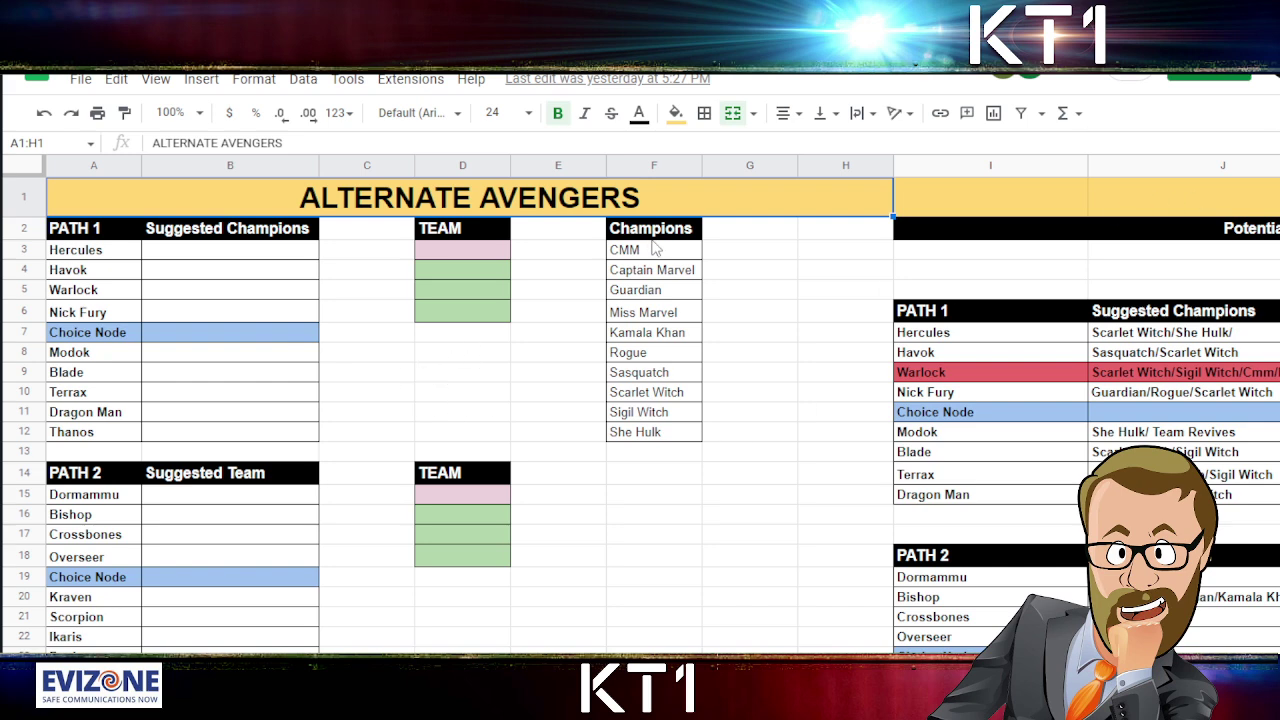
drag(650, 254, 648, 412)
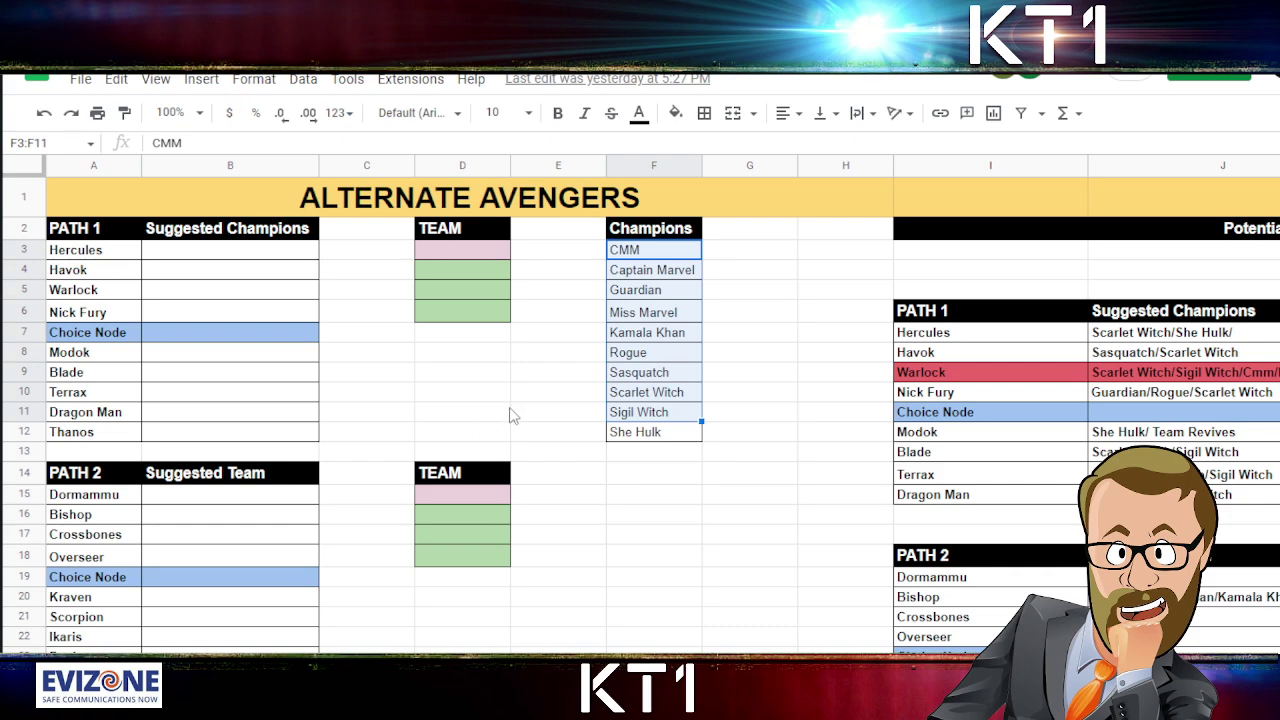
scroll(512, 416, down, 6)
scroll(514, 354, down, 2)
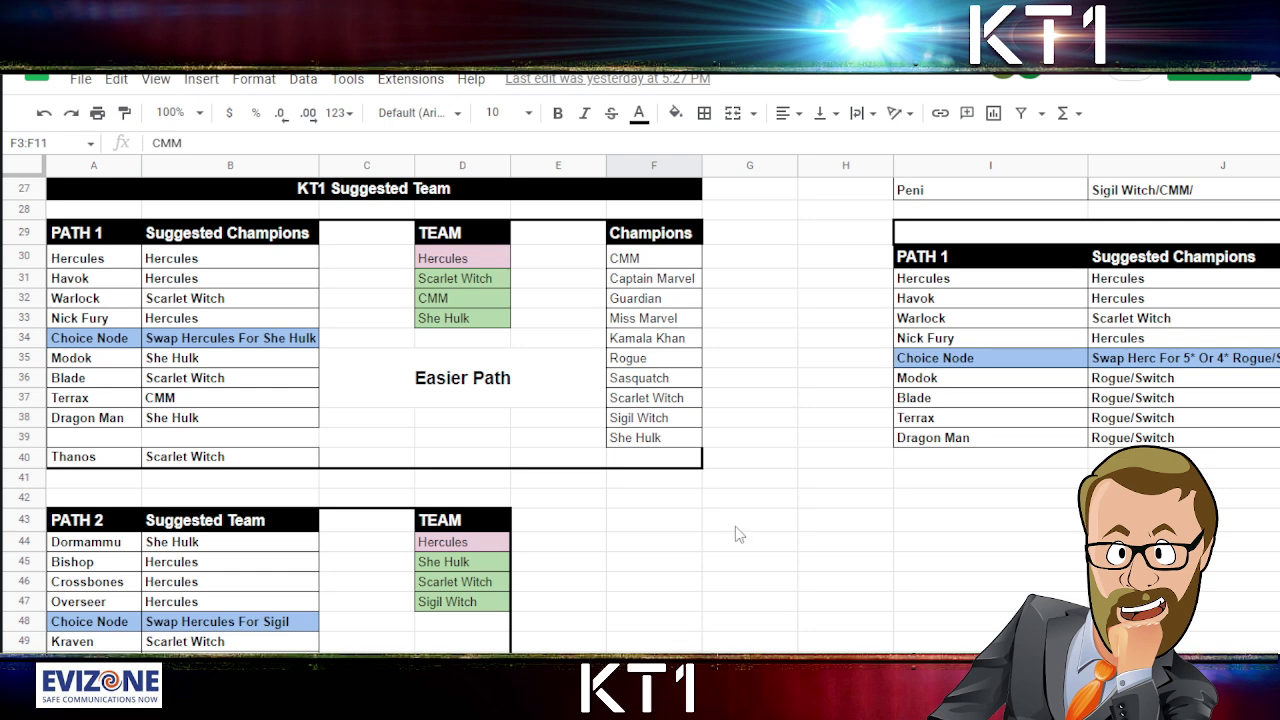
- Replace the last member of the Path 2 team in the KT1 Suggested Team section with CNN
click(505, 395)
scroll(608, 550, down, 3)
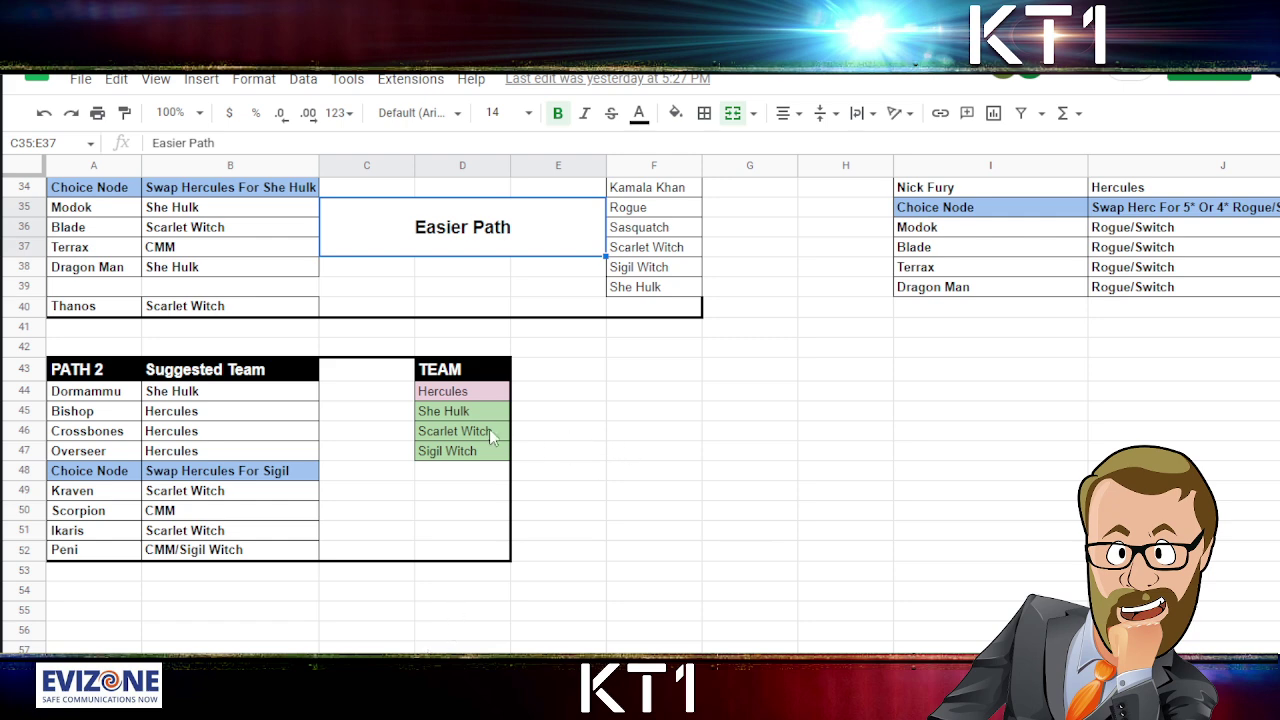
click(469, 455)
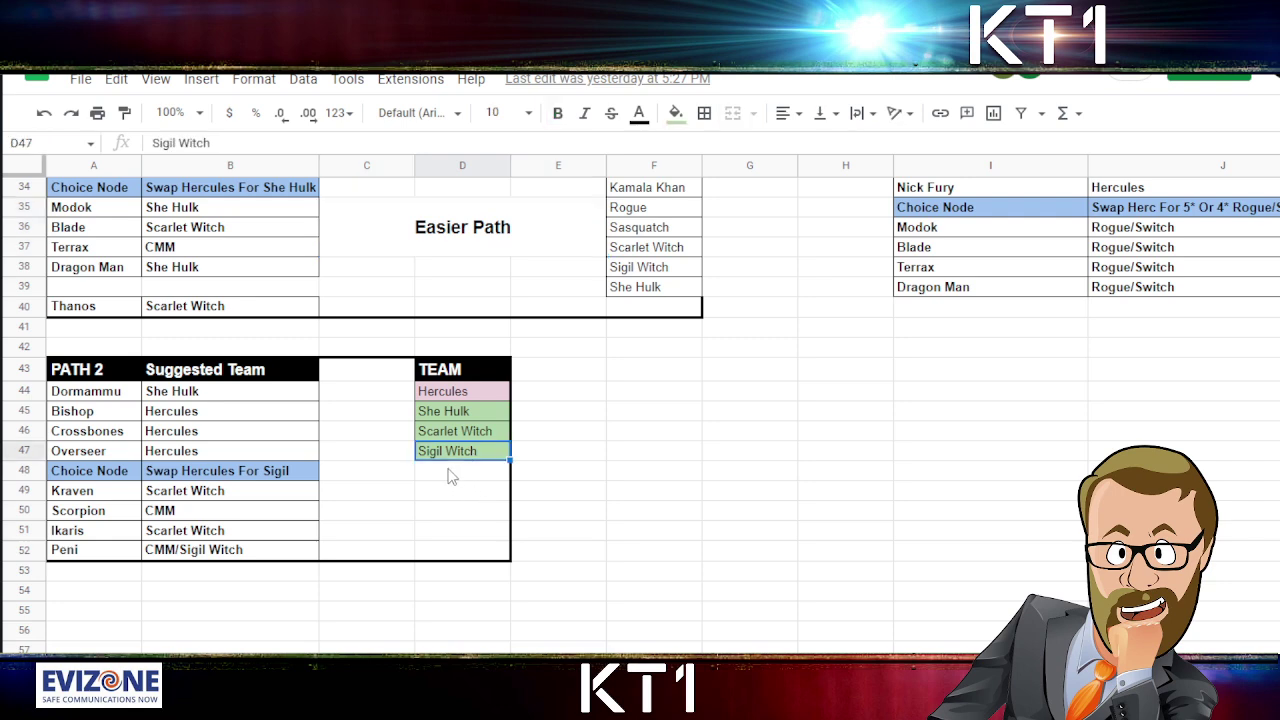
text(CNN)
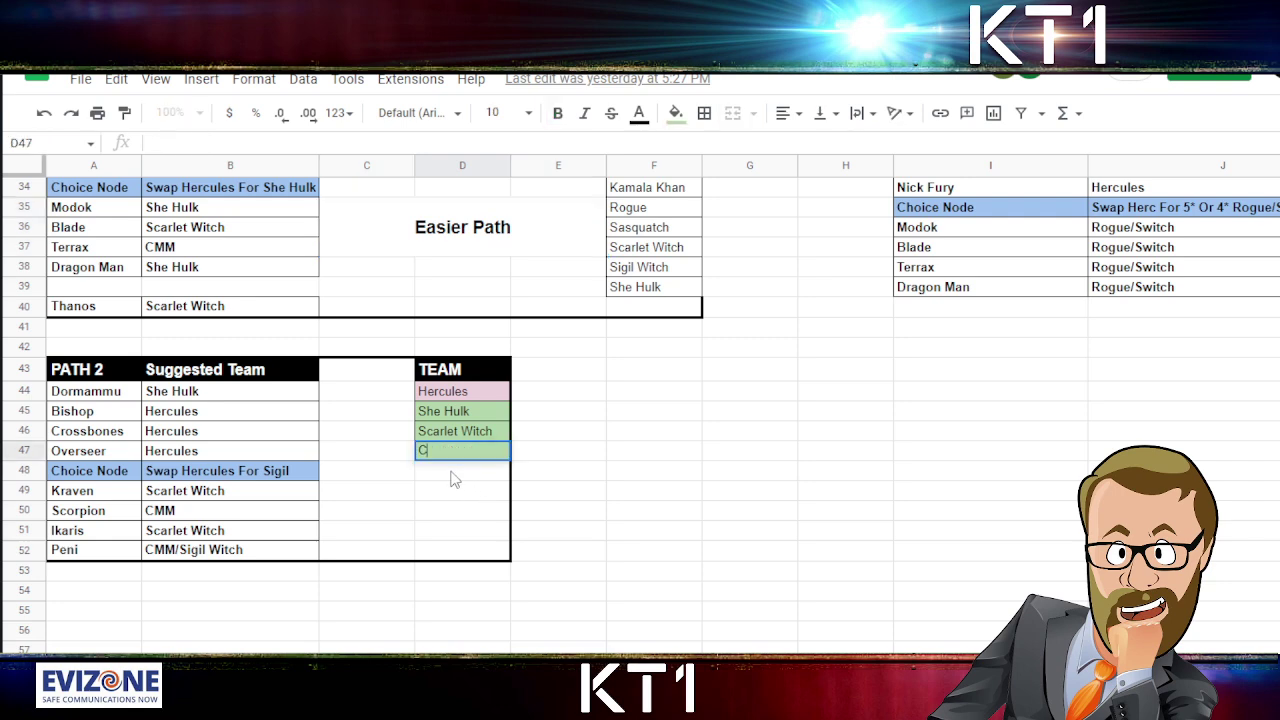
- Shorten the suggested champion entry for Peni in the KT1 Path 2 table to CMM only
click(252, 556)
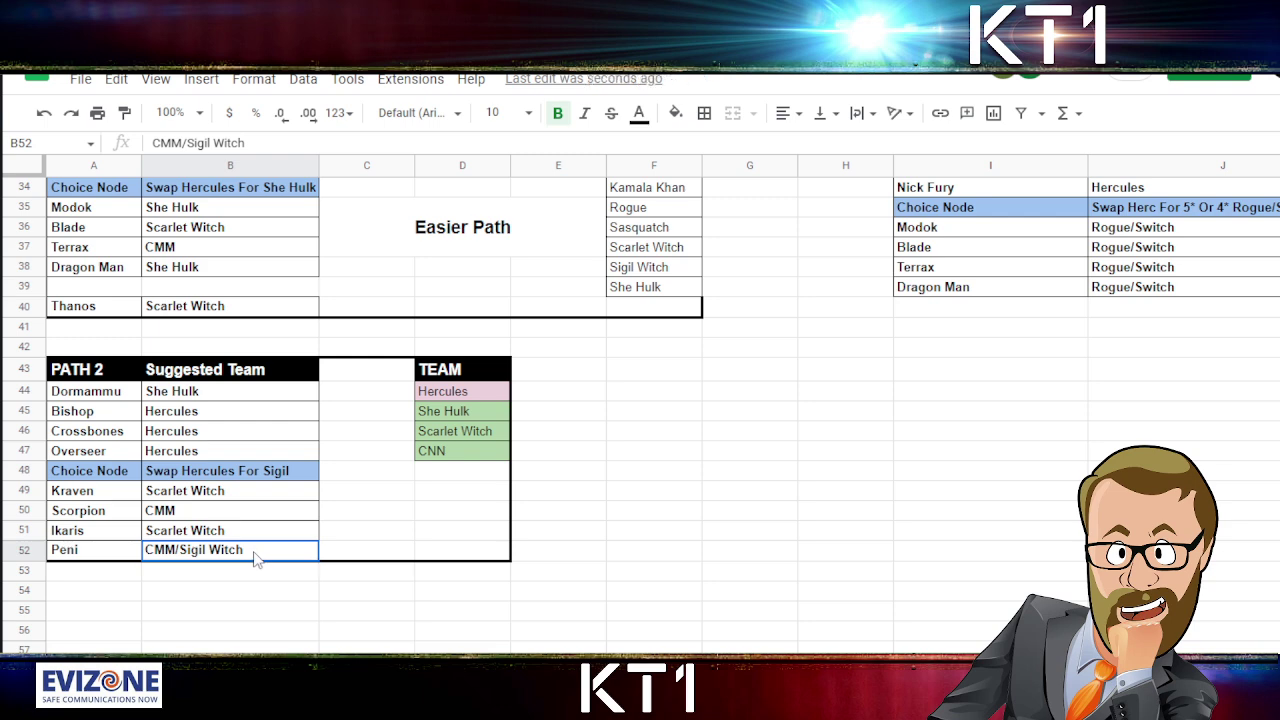
double_click(255, 553)
key(BackSpace)
key(BackSpace)
key(BackSpace)
key(BackSpace)
key(BackSpace)
key(BackSpace)
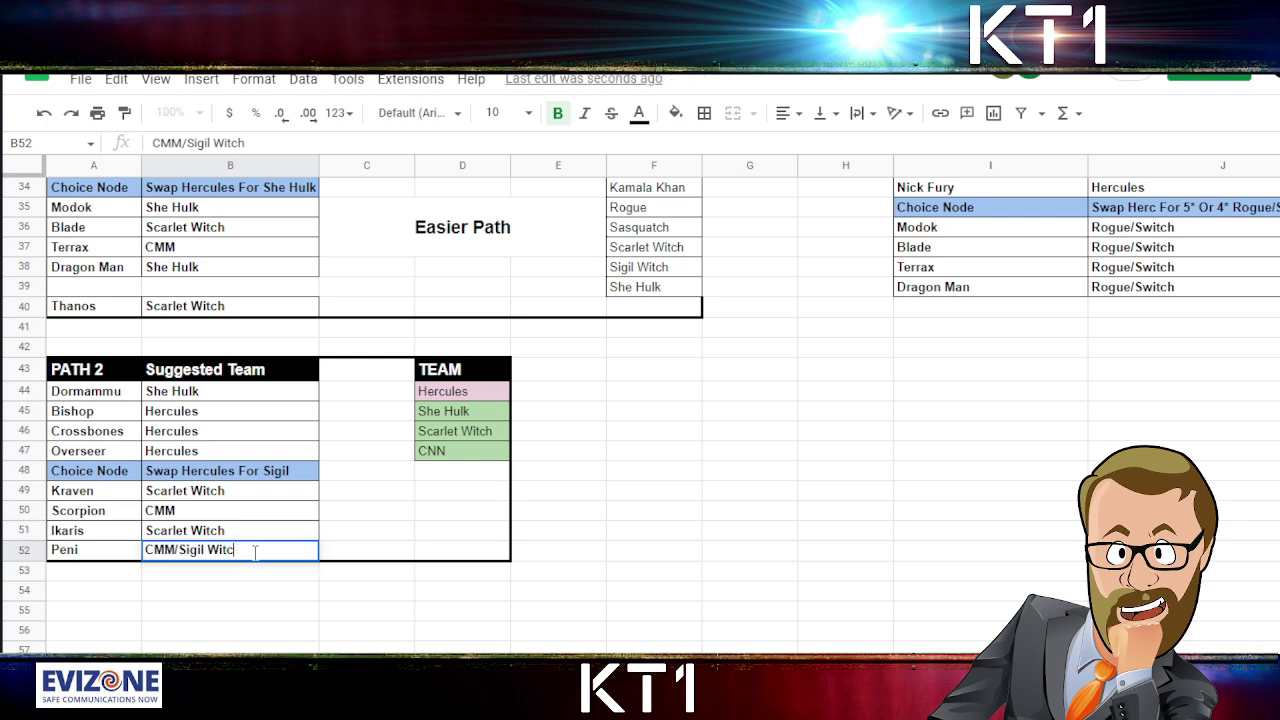
key(BackSpace)
key(BackSpace)
key(BackSpace)
key(BackSpace)
key(BackSpace)
key(BackSpace)
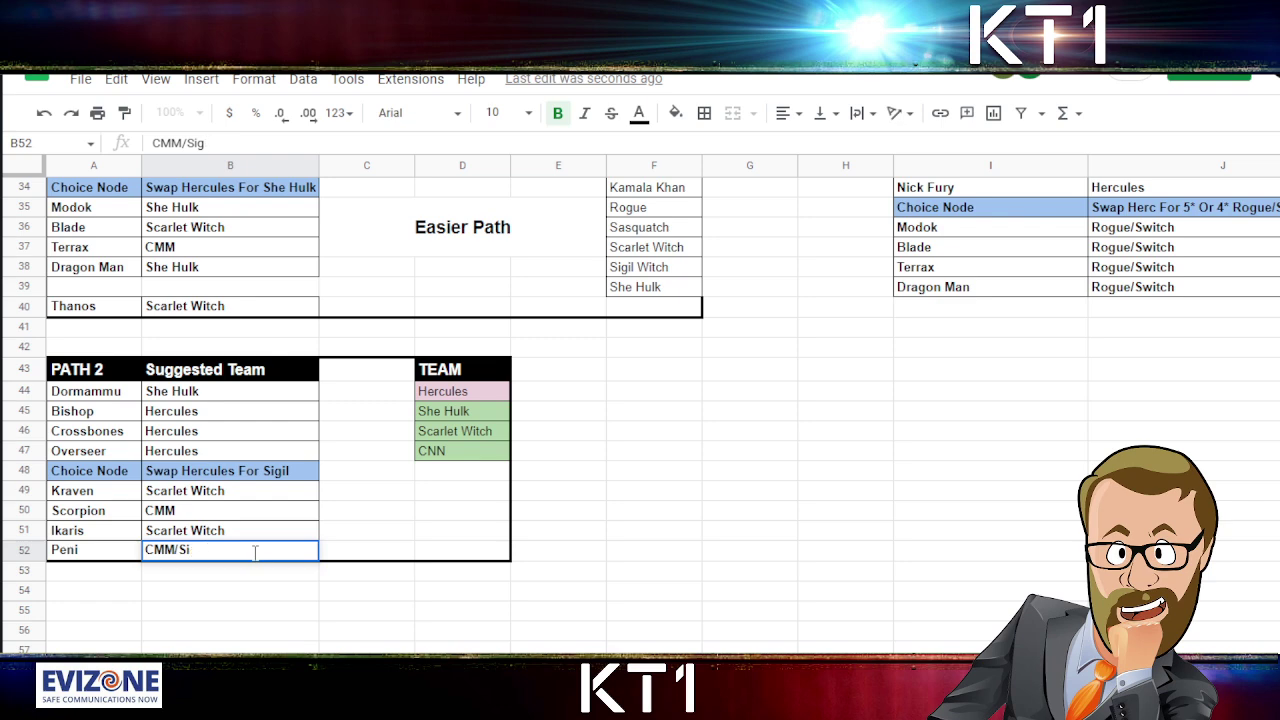
key(Return)
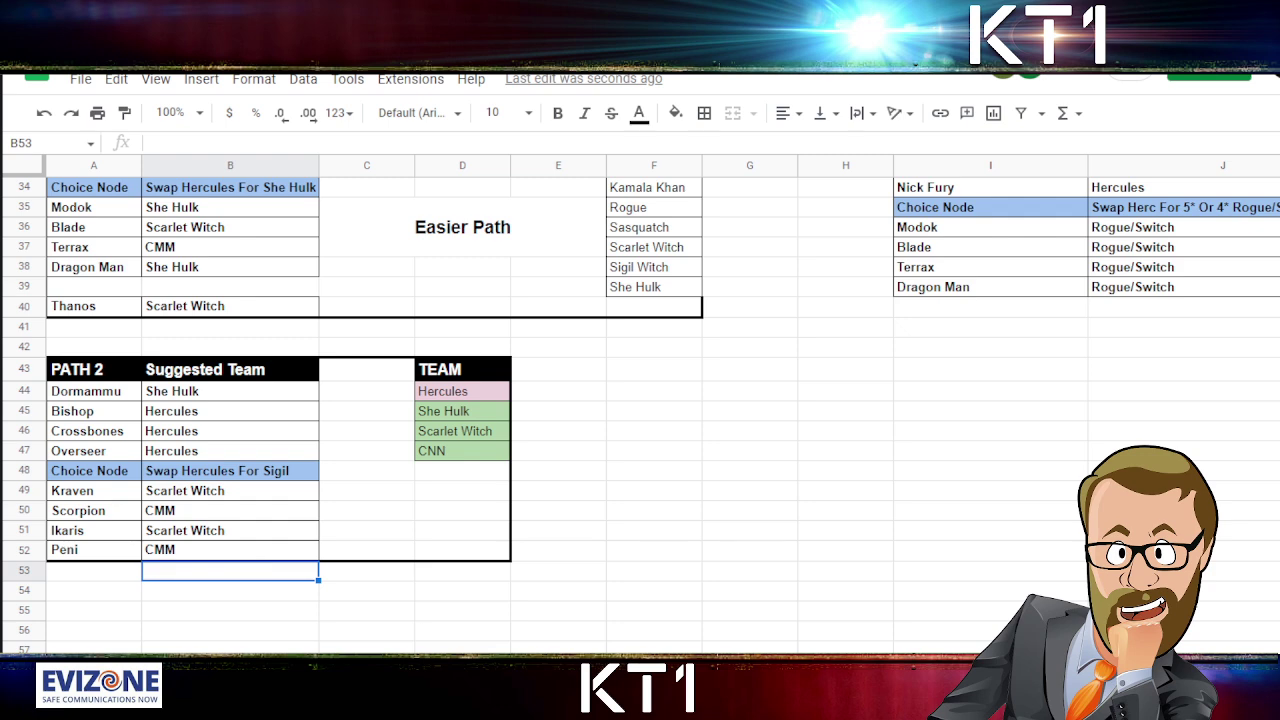
- Examine the Potential Options tables, covering the Champions list and the suggested champions for Path 1 and Path 2
scroll(640, 400, right, 6)
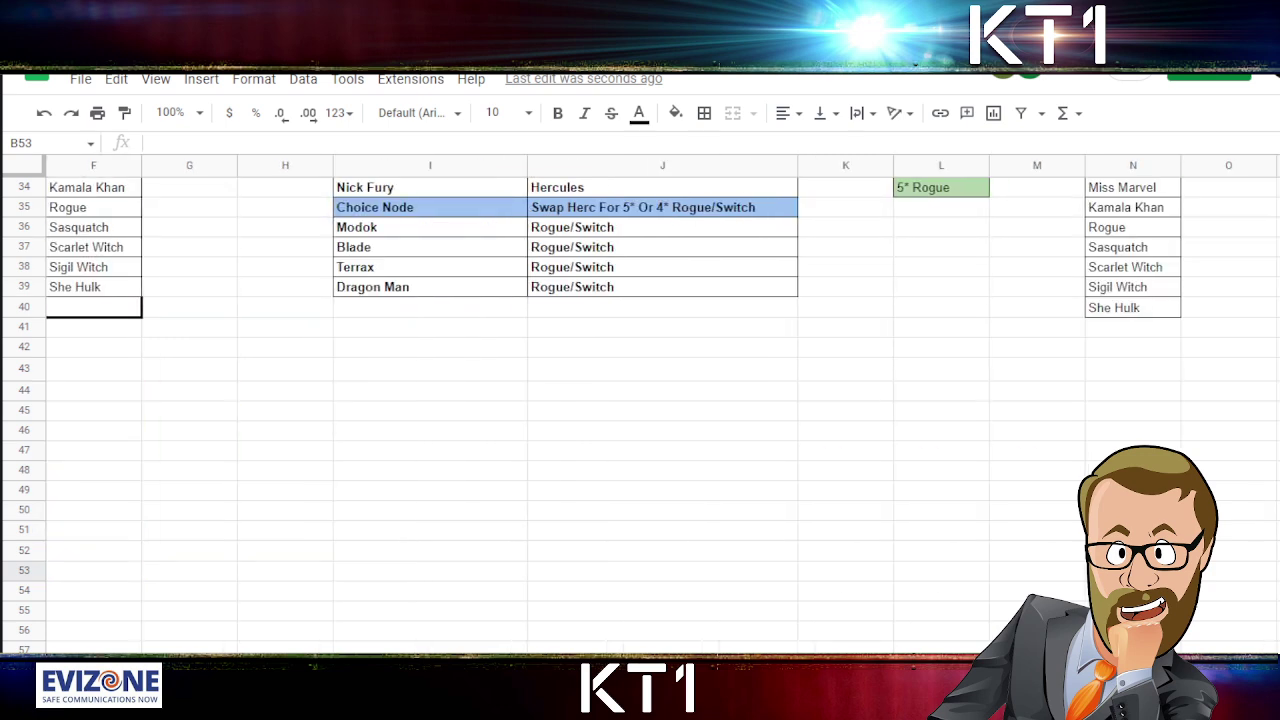
scroll(1003, 612, up, 10)
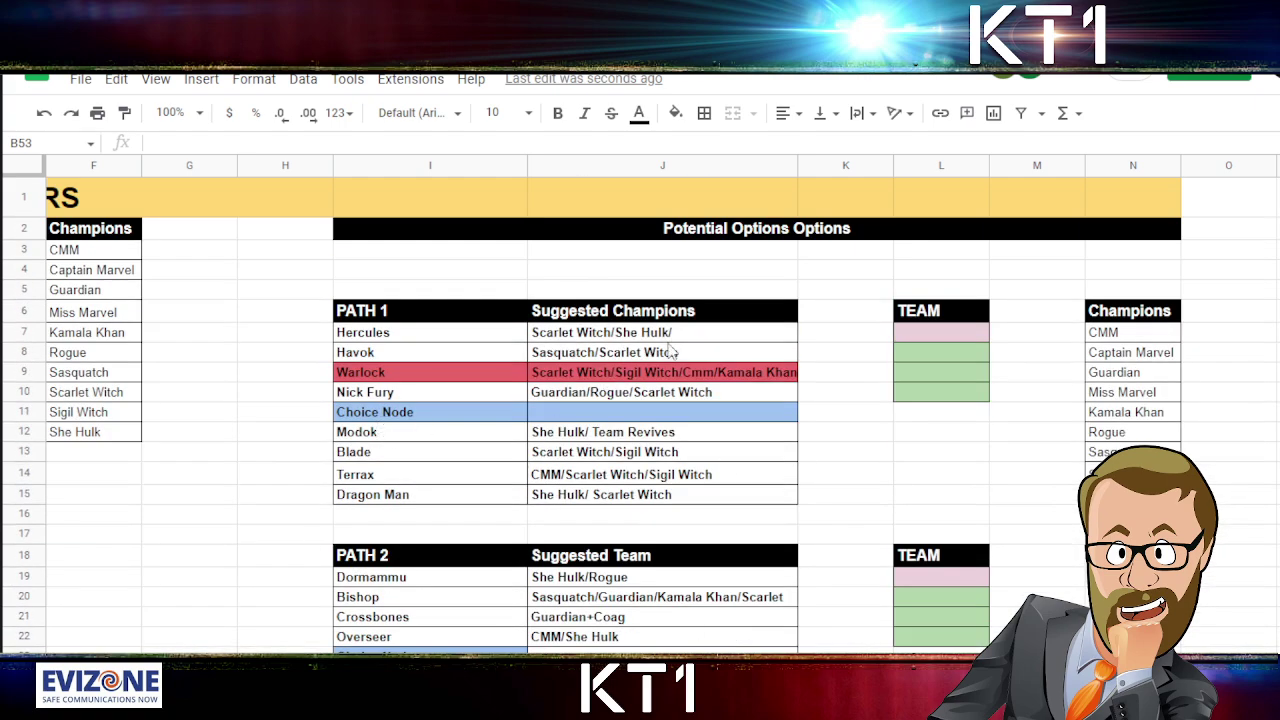
drag(1133, 334, 1133, 513)
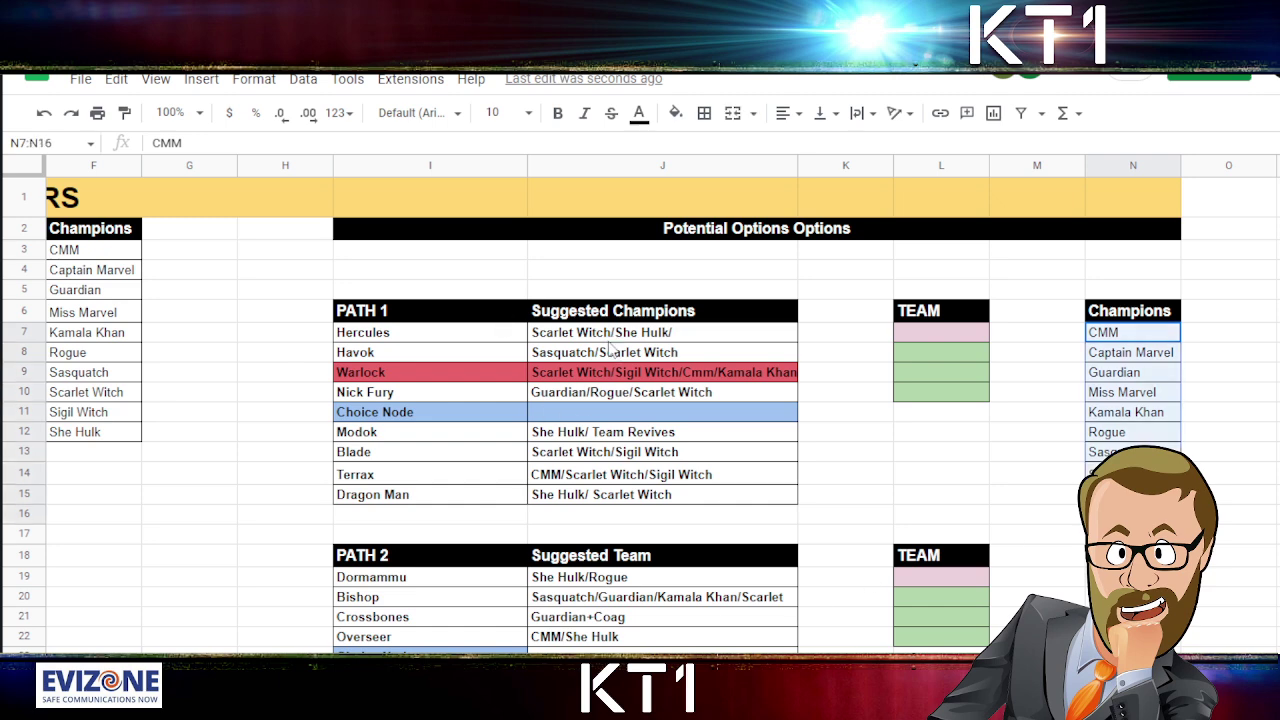
drag(612, 334, 620, 476)
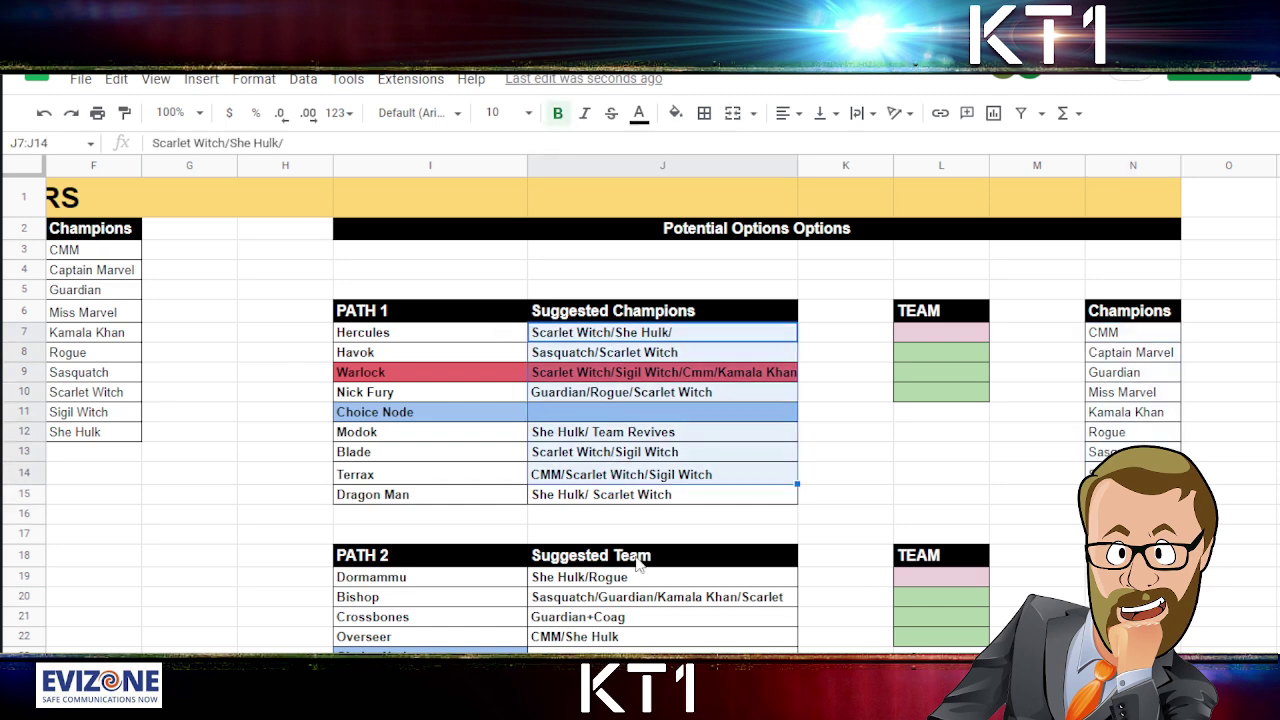
click(825, 620)
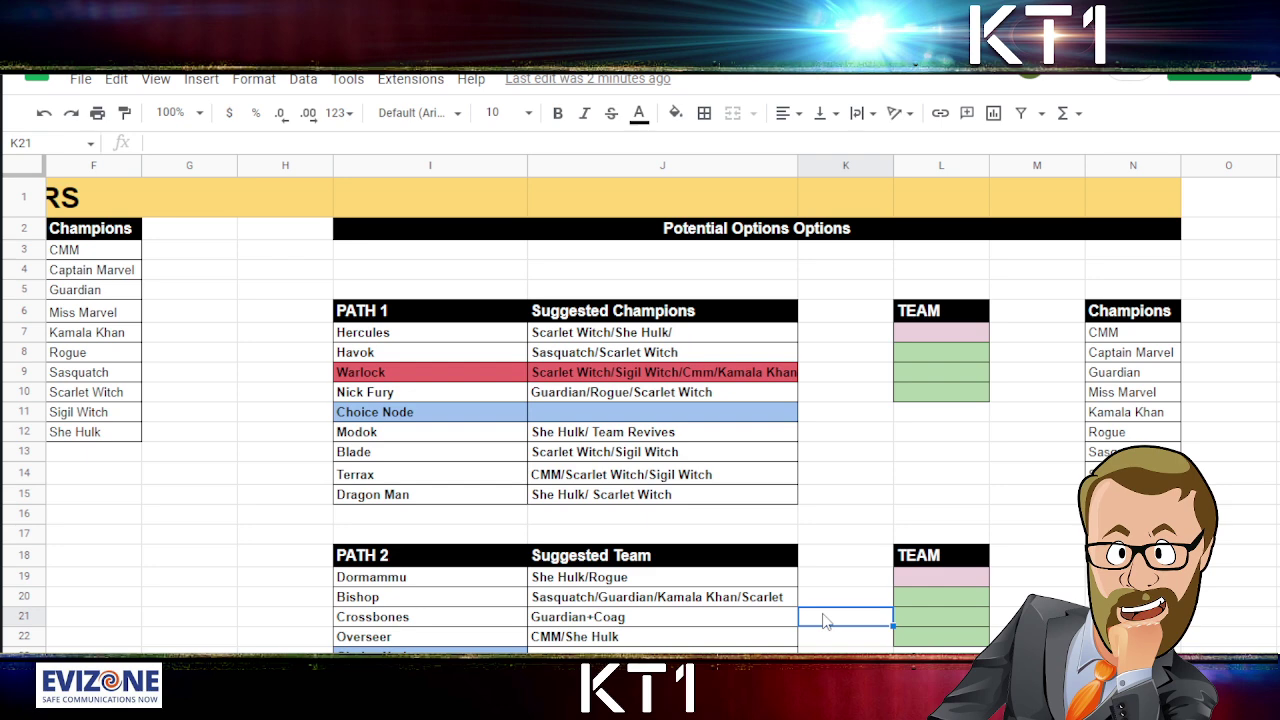
scroll(700, 490, down, 3)
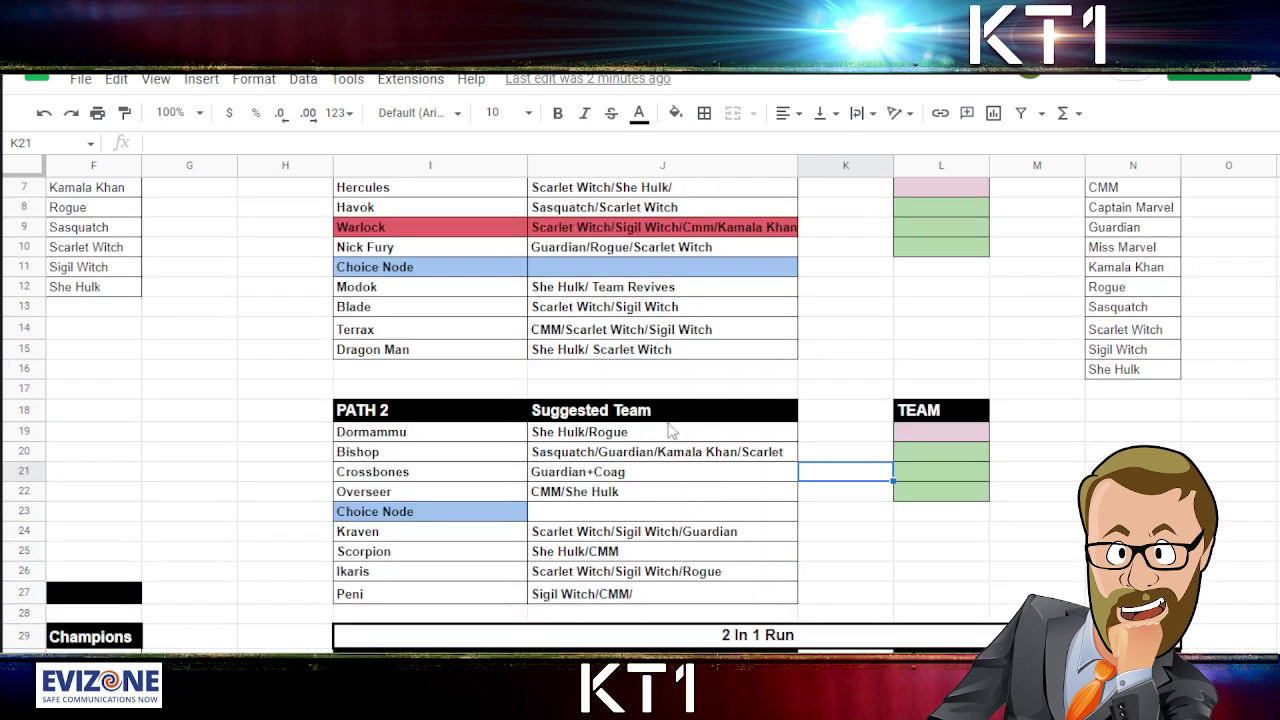
click(601, 440)
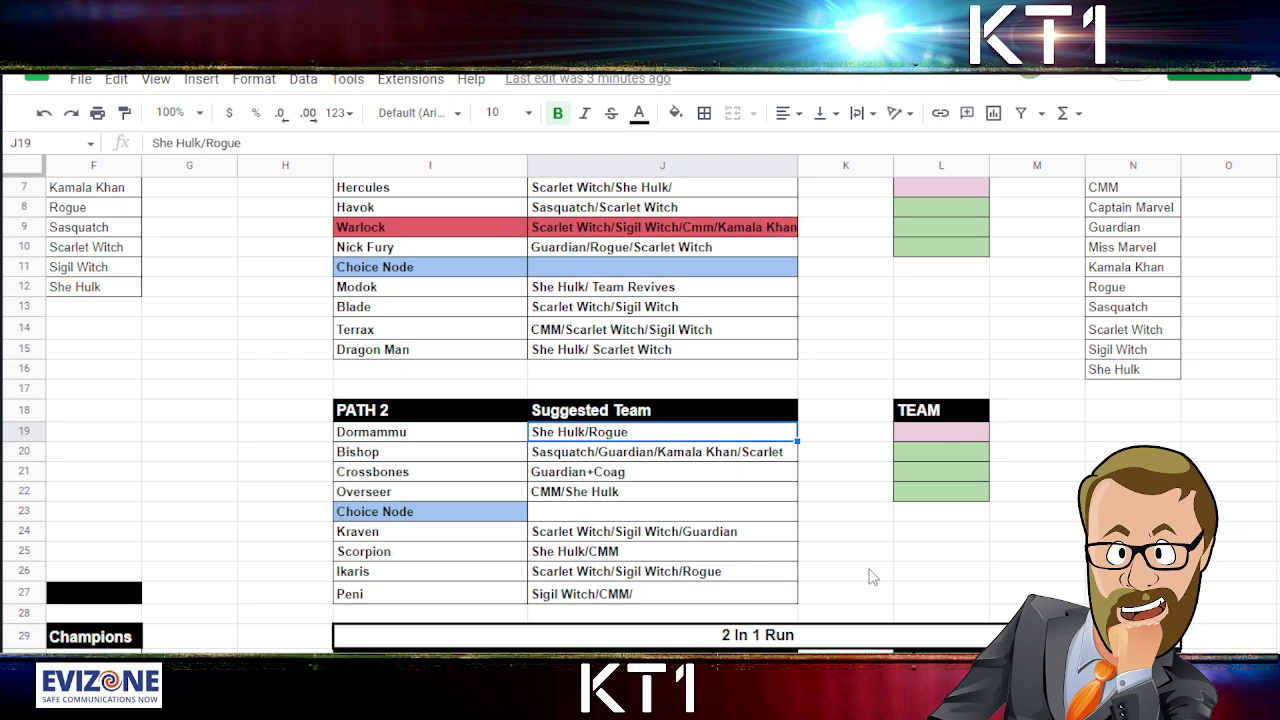
- Examine the 2 In 1 Run table, its suggested champion for each Path 1 fight and its team, alongside the KT1 Suggested Team
scroll(733, 480, down, 5)
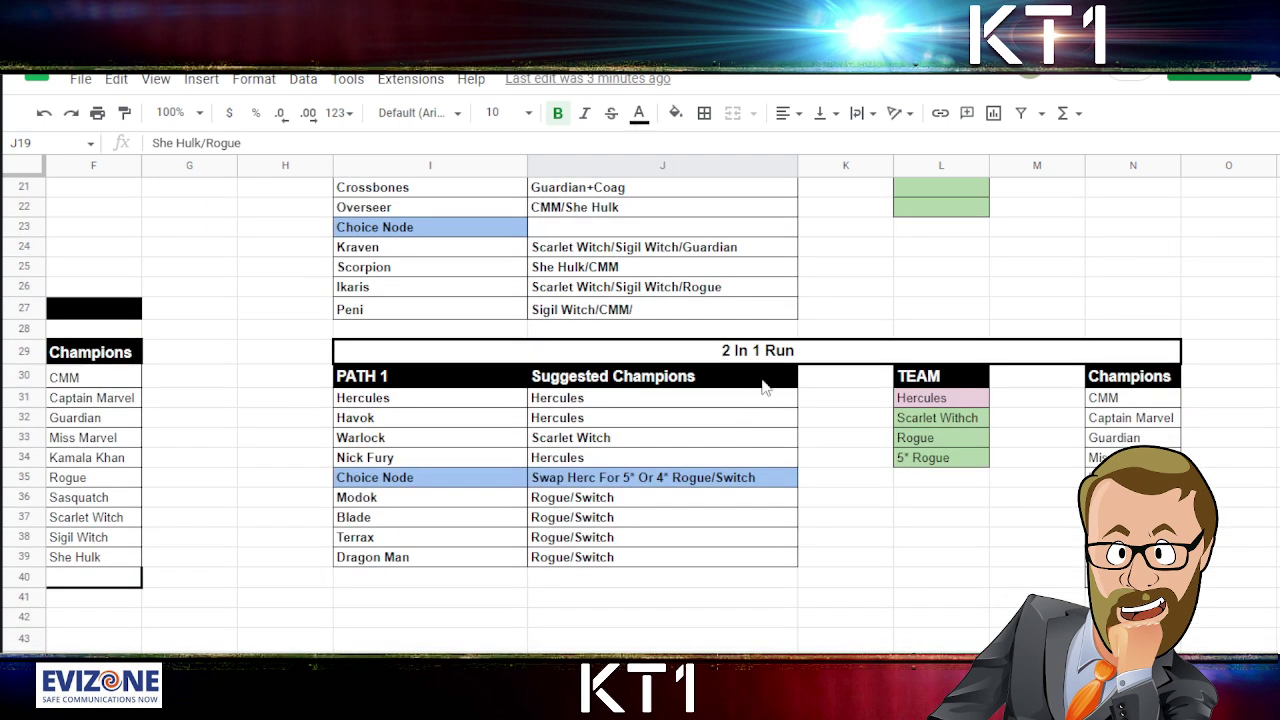
drag(575, 352, 1023, 566)
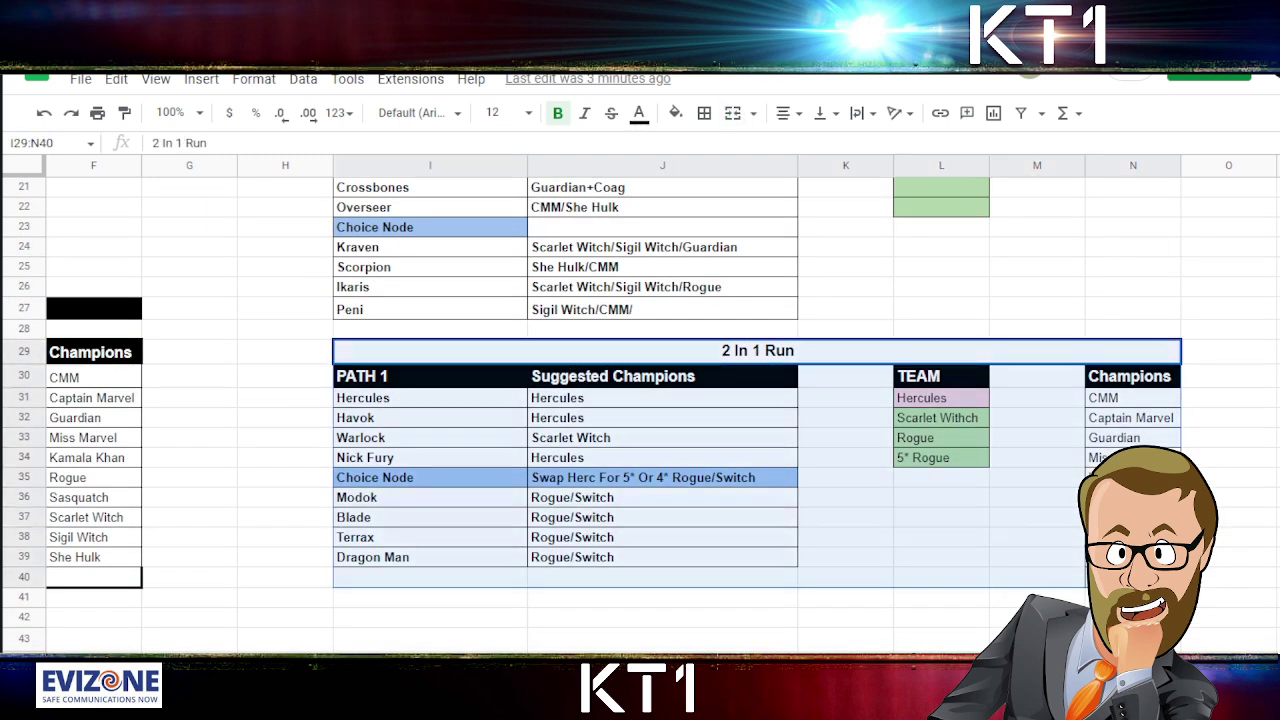
scroll(640, 400, left, 5)
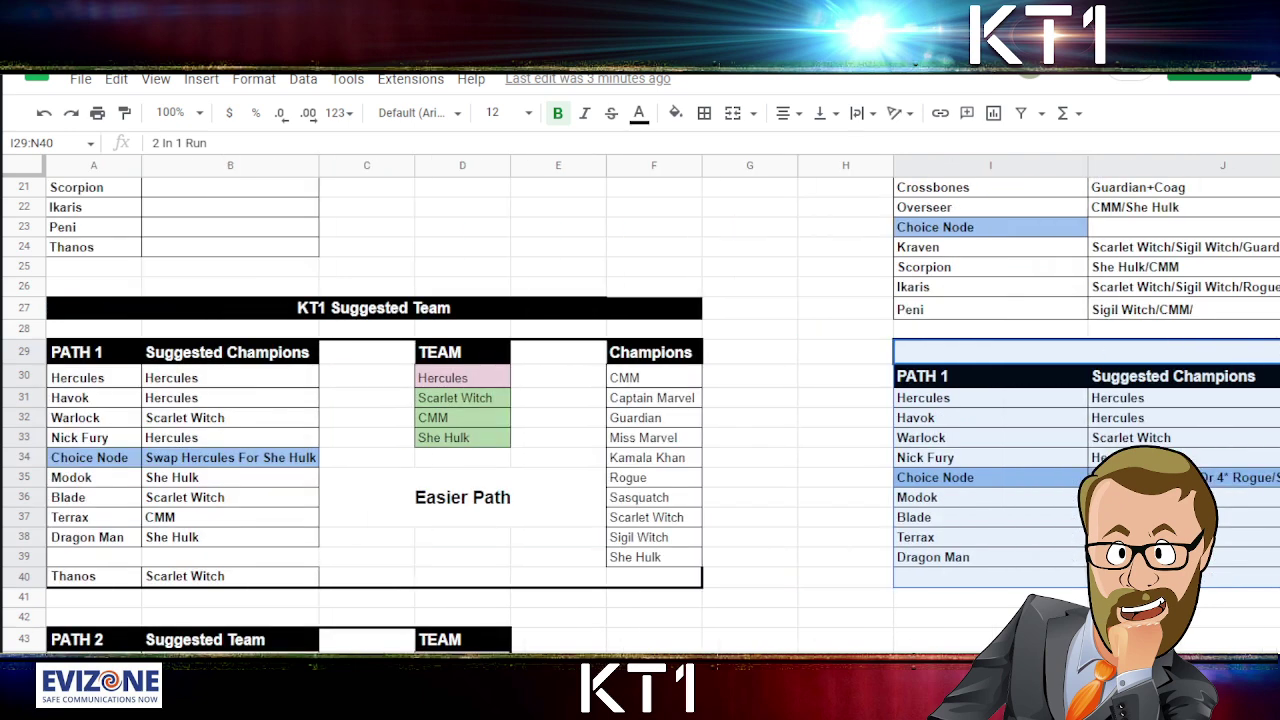
scroll(640, 400, right, 5)
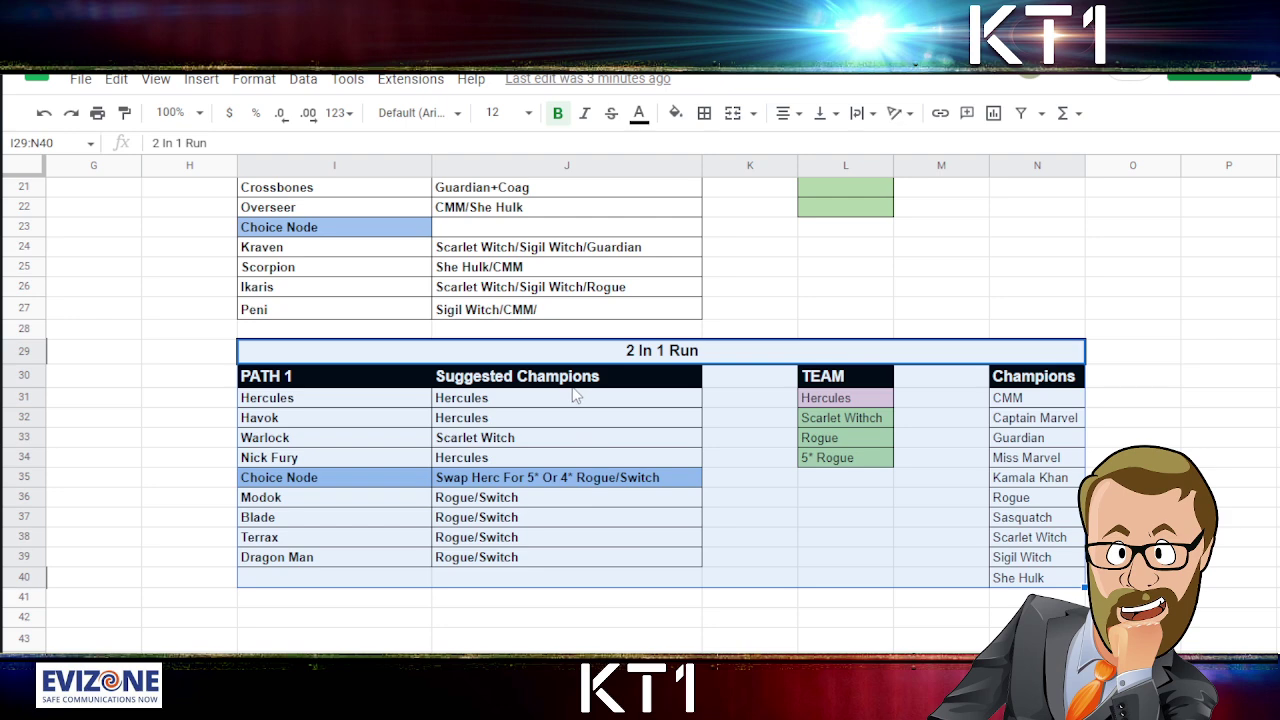
click(748, 456)
drag(586, 562, 604, 404)
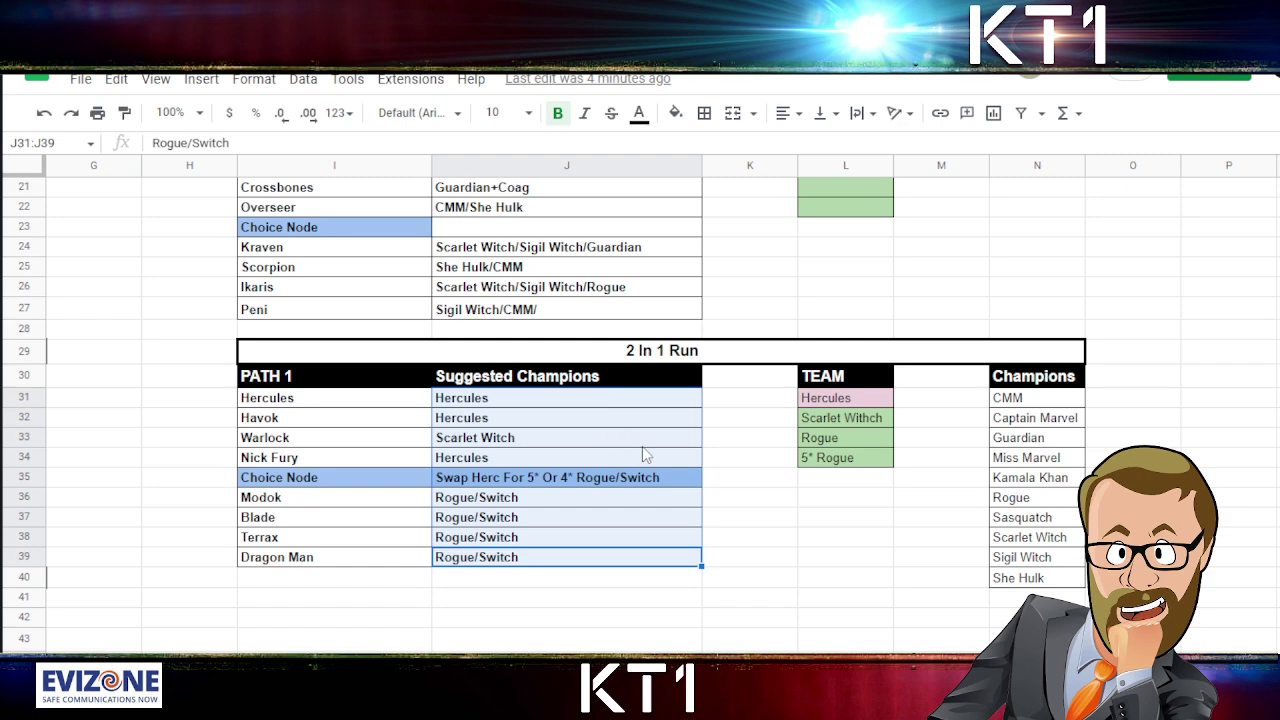
click(768, 440)
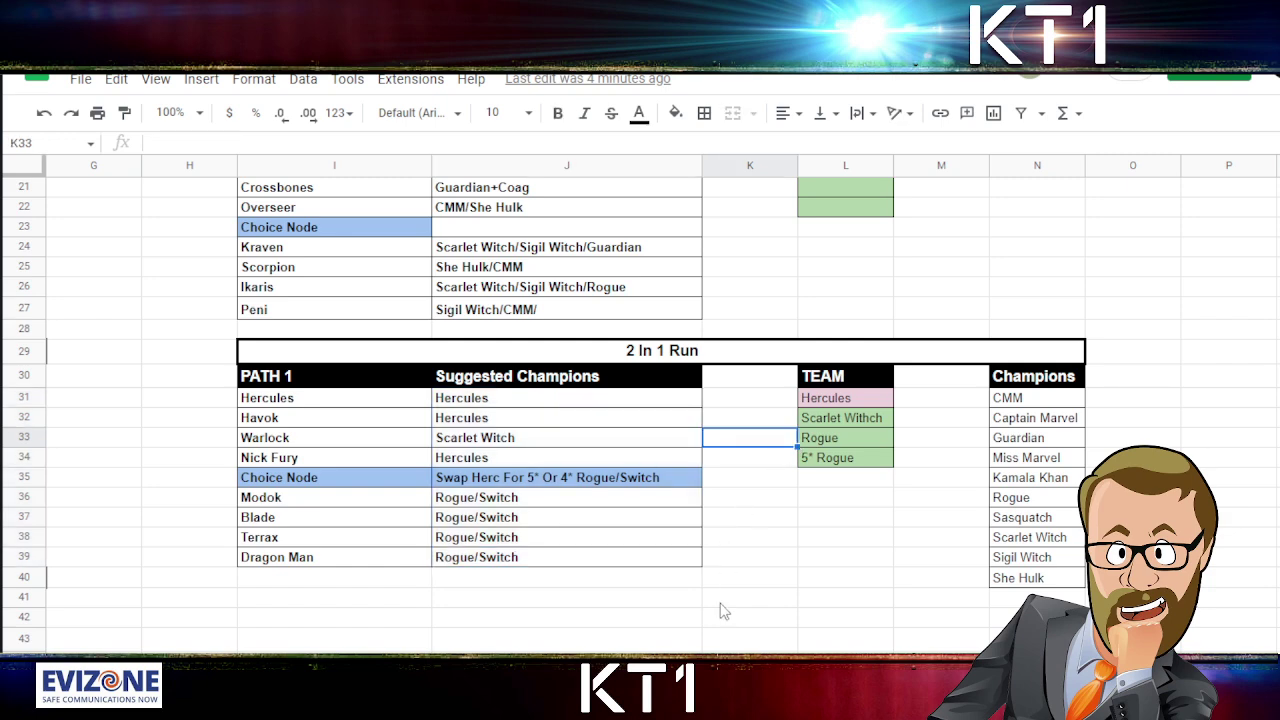
scroll(724, 607, up, 1)
scroll(720, 600, up, 5)
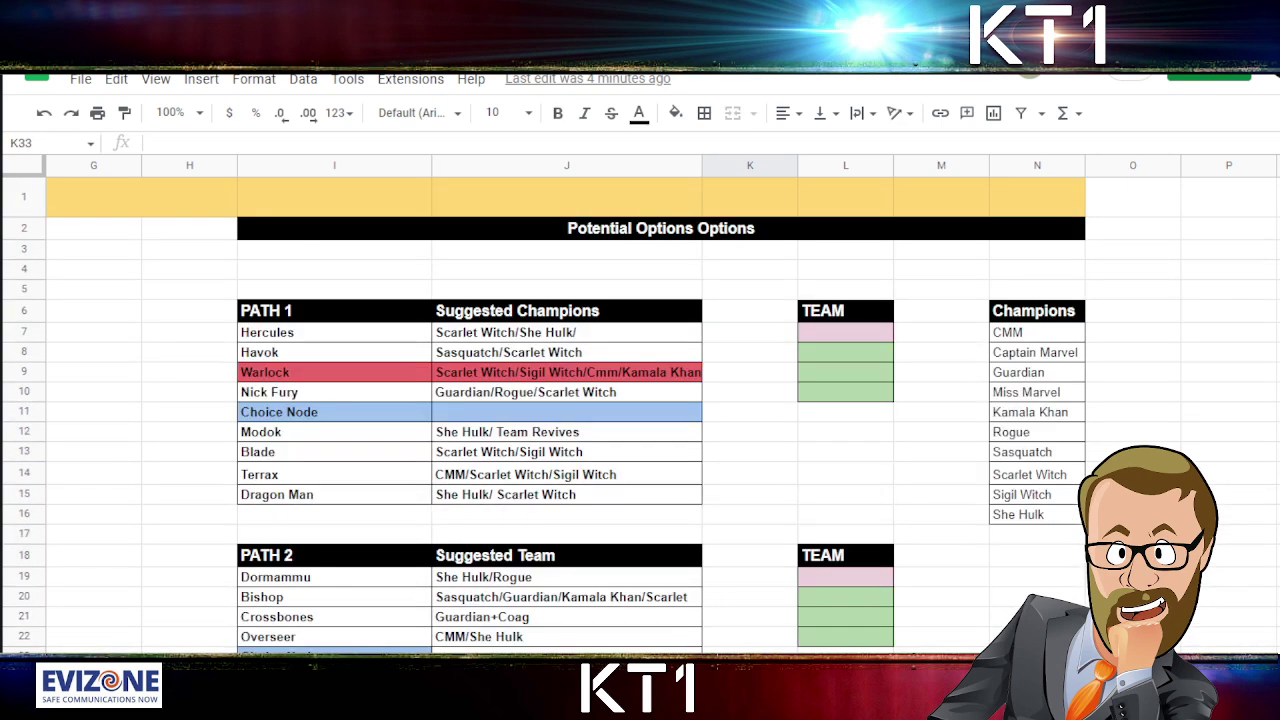
scroll(640, 405, left, 3)
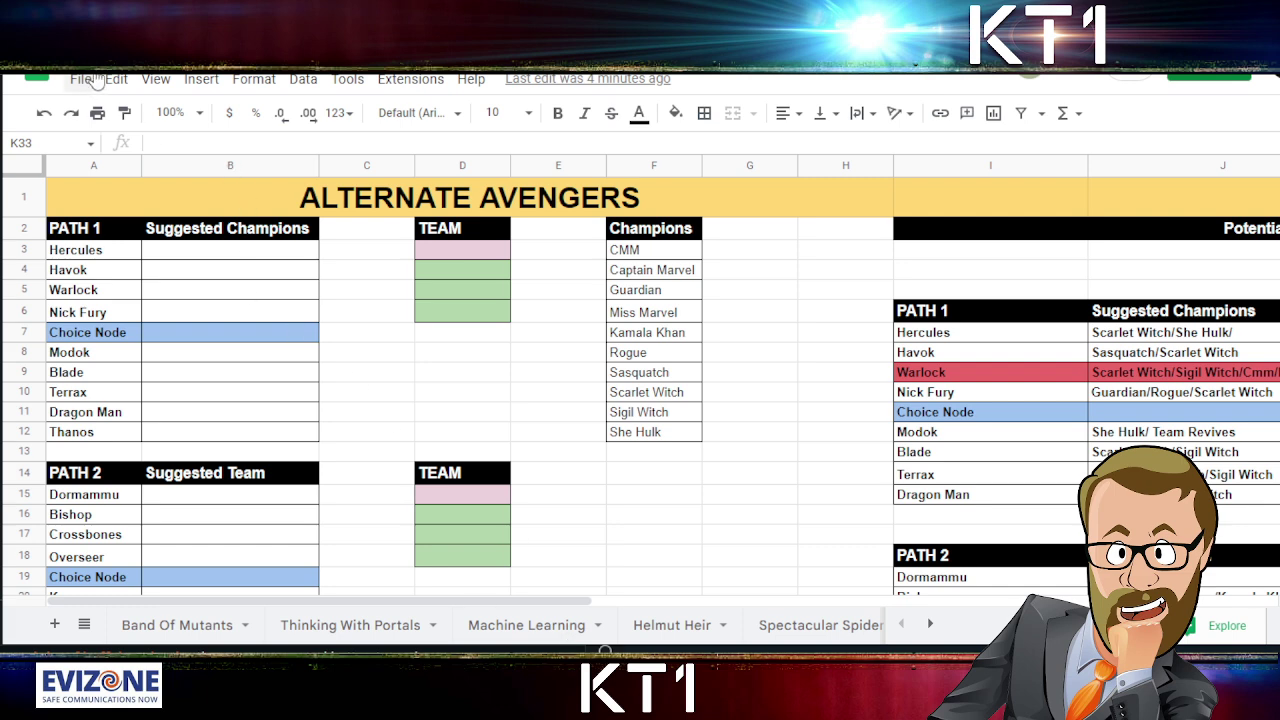
click(84, 79)
mouse_move(116, 79)
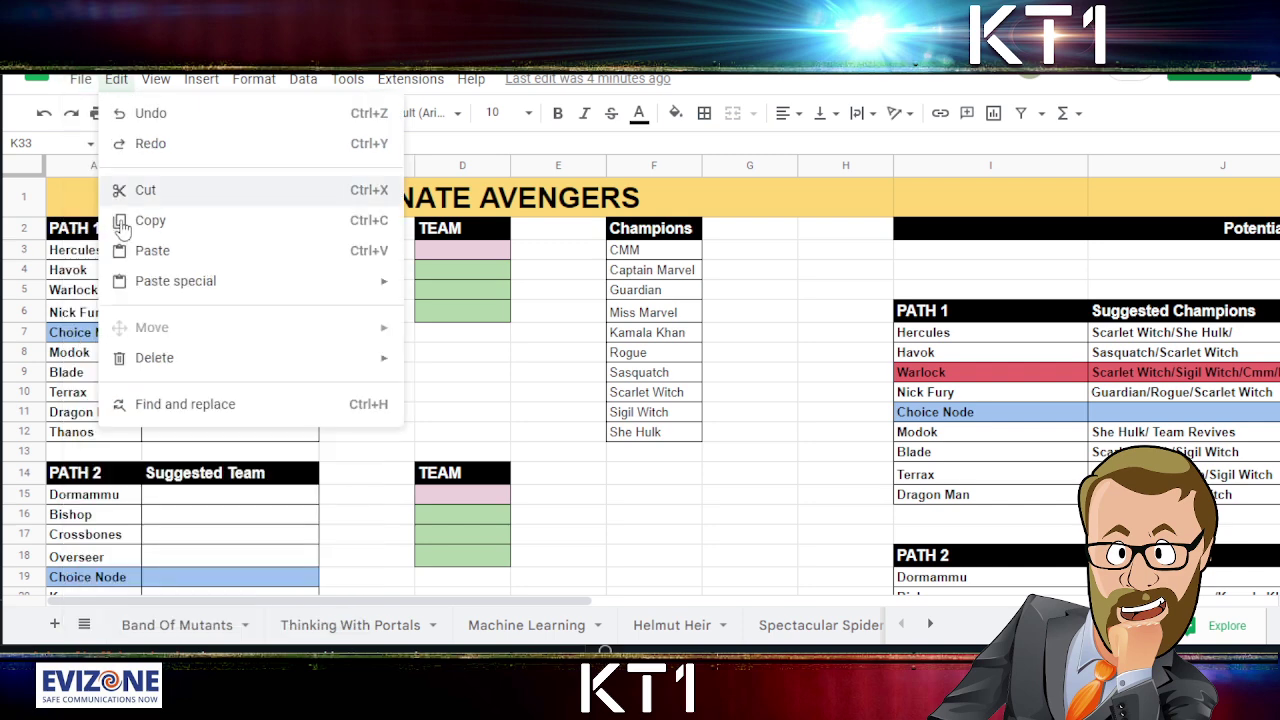
click(637, 482)
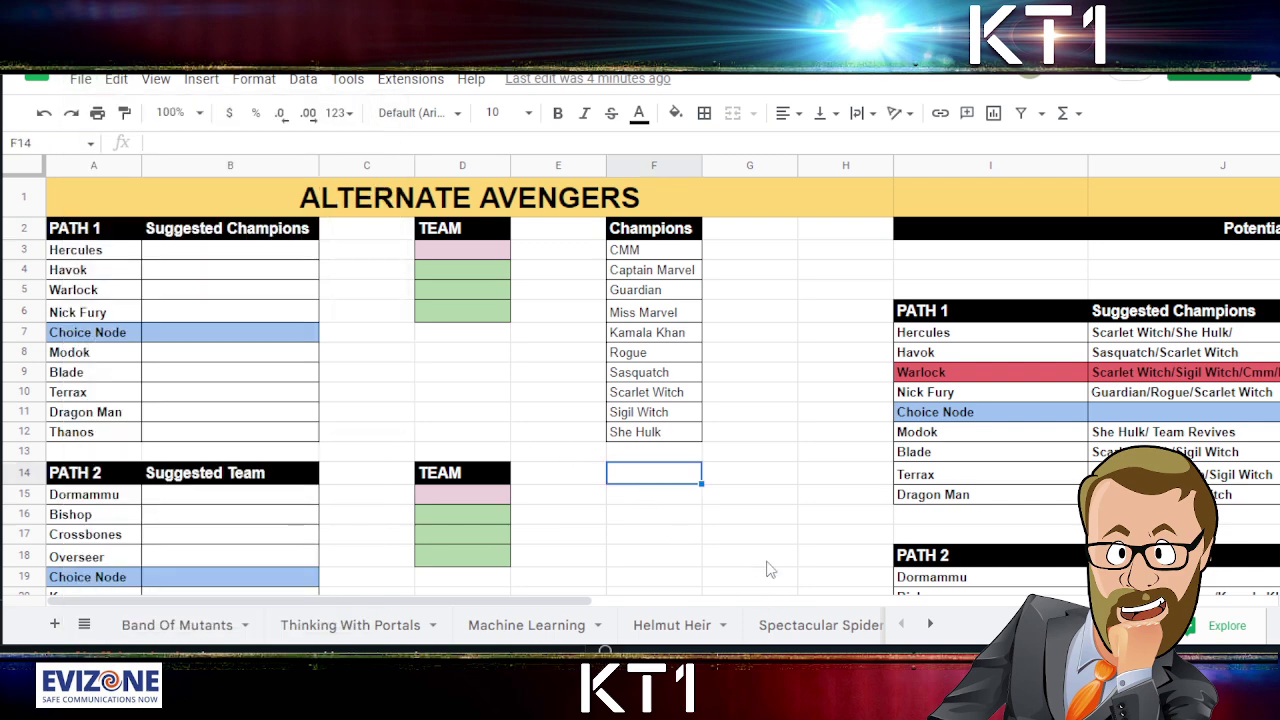